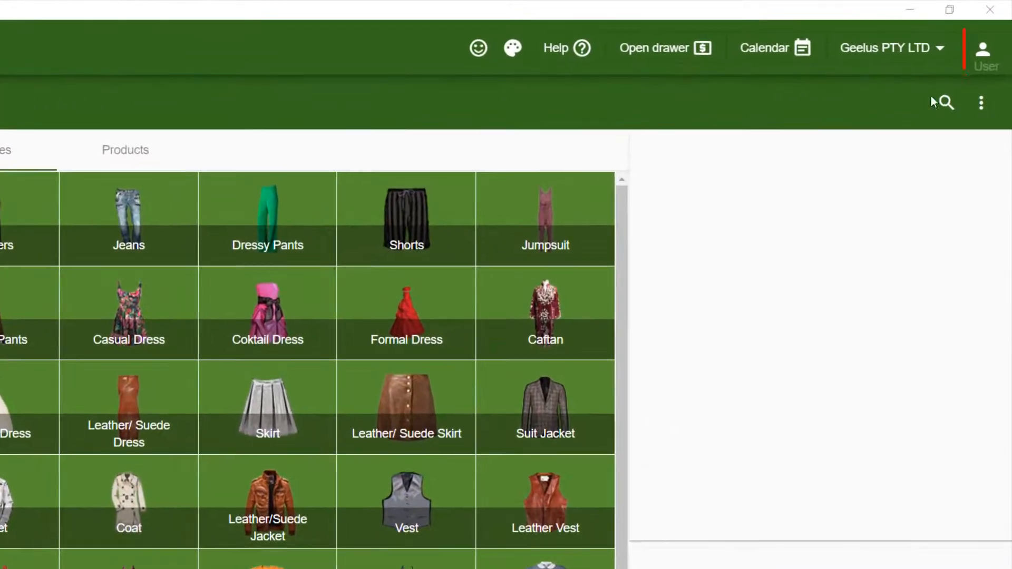
Go to Settings > Users and open the account named User for editing.
{"action": "left_click", "coordinate": [987, 54]}
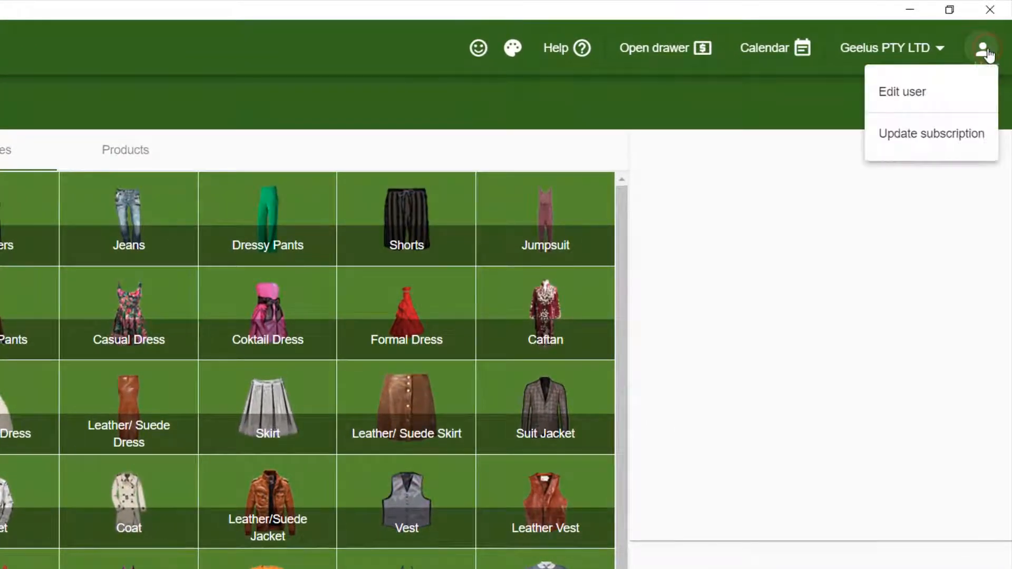
{"action": "left_click", "coordinate": [907, 94]}
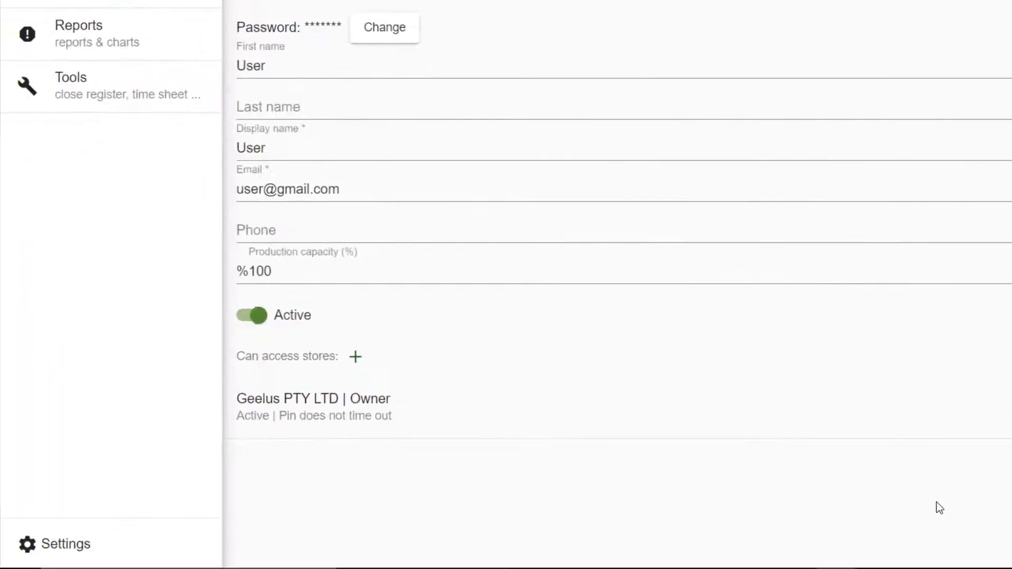
{"action": "left_click", "coordinate": [61, 543]}
{"action": "scroll", "coordinate": [492, 343], "scroll_direction": "down", "scroll_amount": 15}
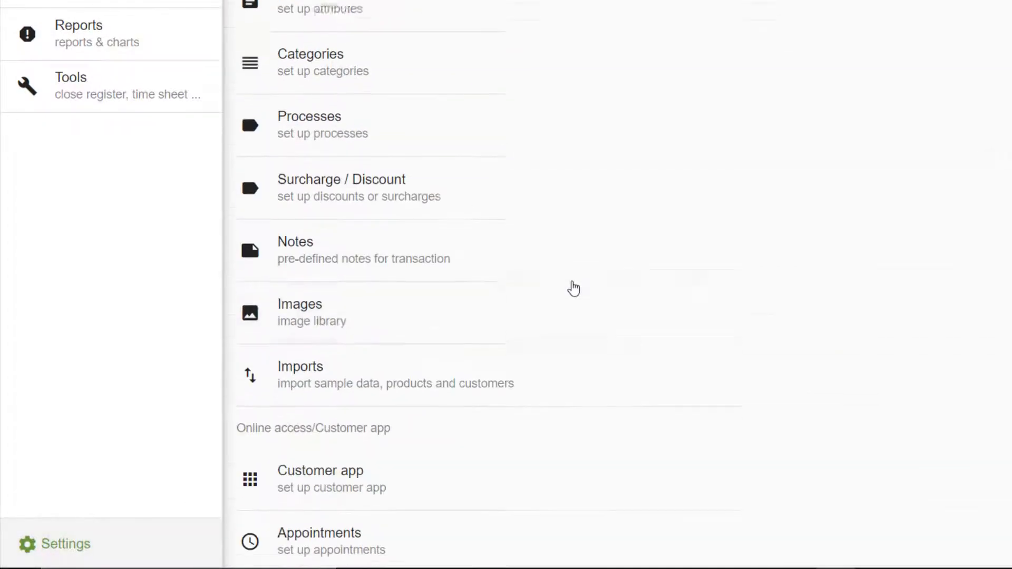
{"action": "left_click", "coordinate": [372, 463]}
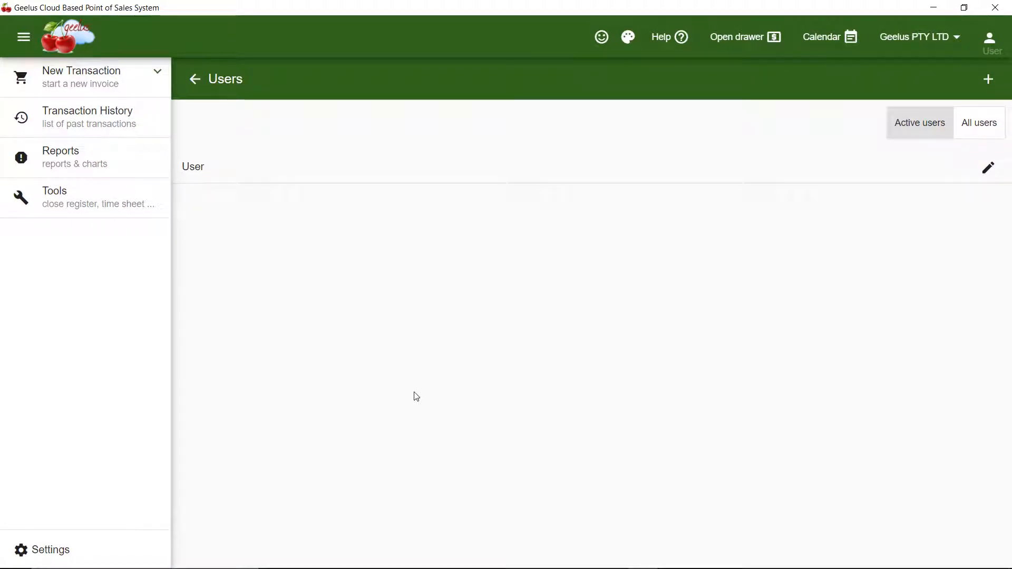
{"action": "left_click", "coordinate": [988, 168]}
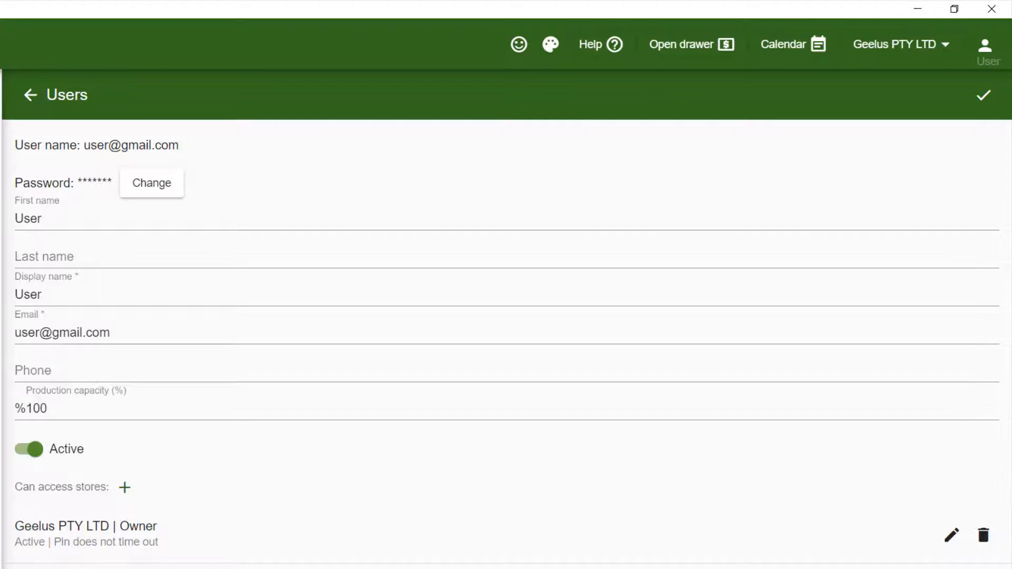
Create a PIN for User's Geelus PTY LTD Owner access, entering and confirming it twice.
{"action": "left_click", "coordinate": [951, 535]}
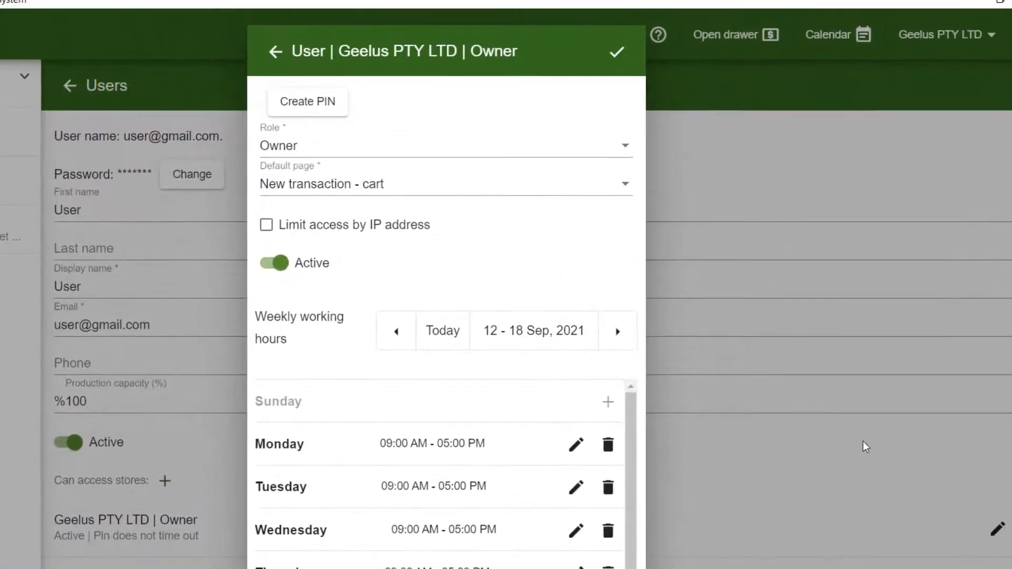
{"action": "left_click", "coordinate": [316, 107]}
{"action": "type", "text": "1234"}
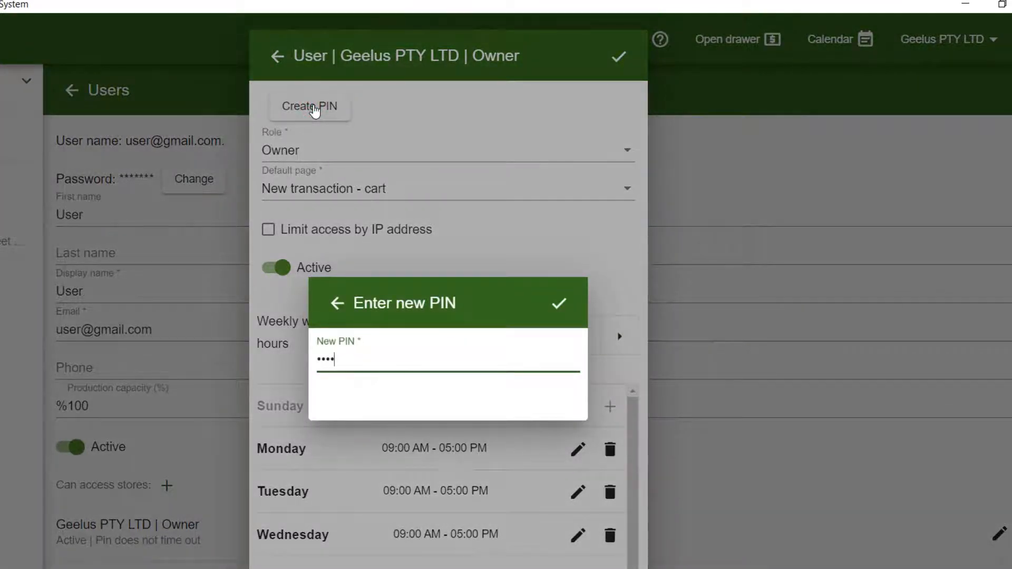
{"action": "left_click", "coordinate": [558, 311]}
{"action": "type", "text": "1234"}
{"action": "left_click", "coordinate": [559, 311]}
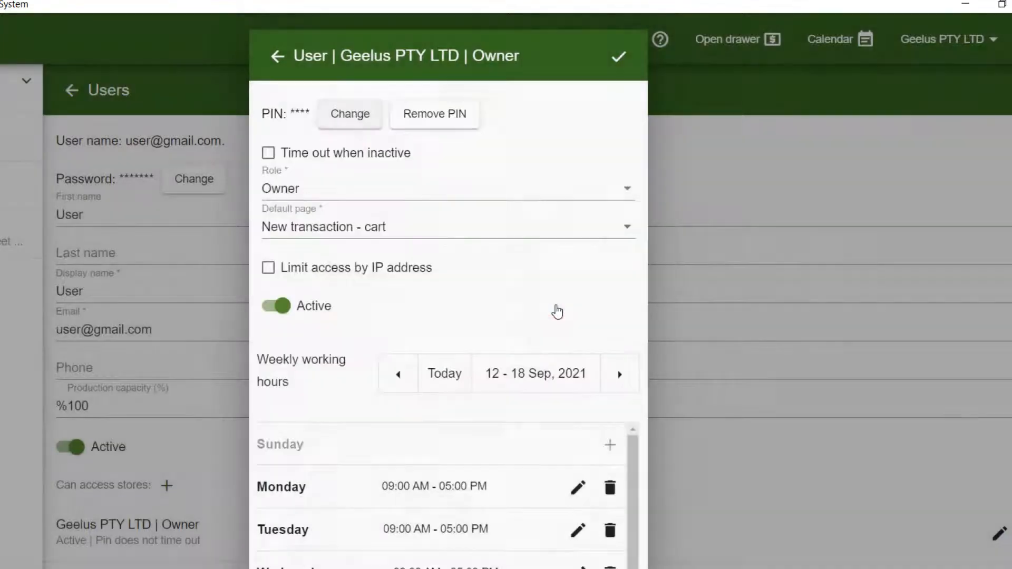
Turn on time out when inactive with a 30-second timeout, and check the role list.
{"action": "left_click", "coordinate": [268, 153]}
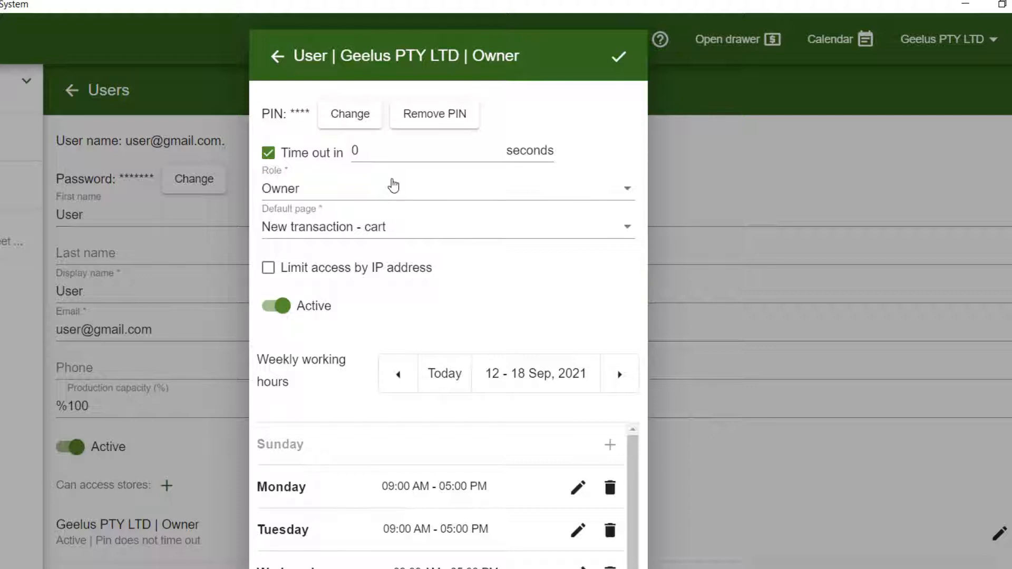
{"action": "double_click", "coordinate": [374, 152]}
{"action": "type", "text": "30"}
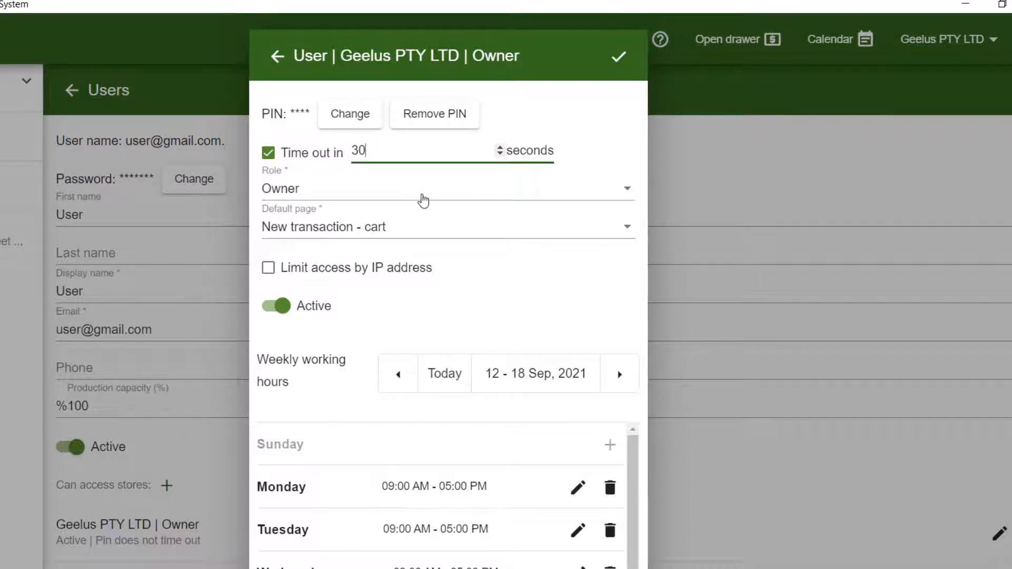
{"action": "left_click", "coordinate": [423, 200]}
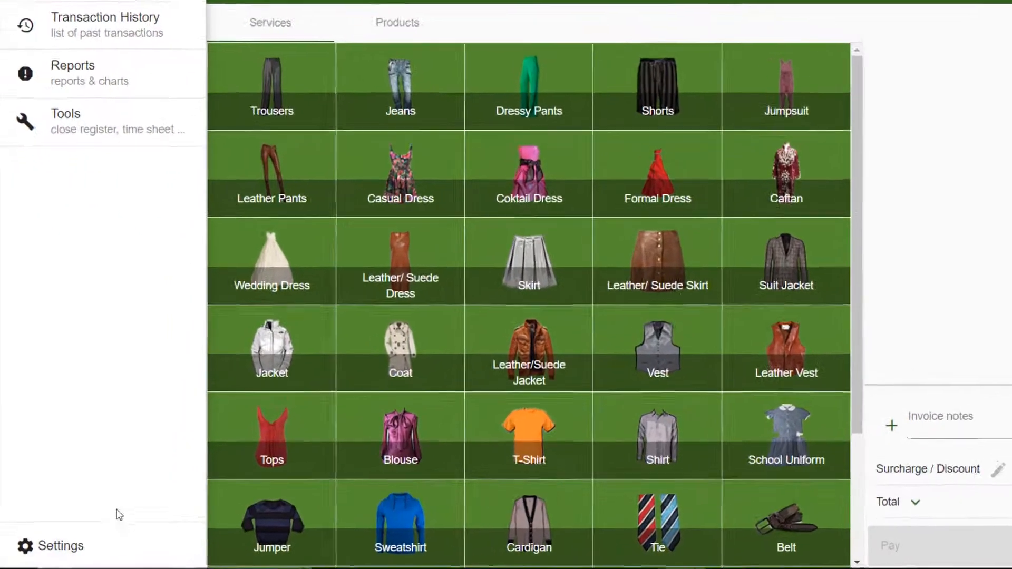
{"action": "left_click", "coordinate": [63, 546]}
{"action": "scroll", "coordinate": [465, 297], "scroll_direction": "down", "scroll_amount": 15}
{"action": "left_click", "coordinate": [313, 412]}
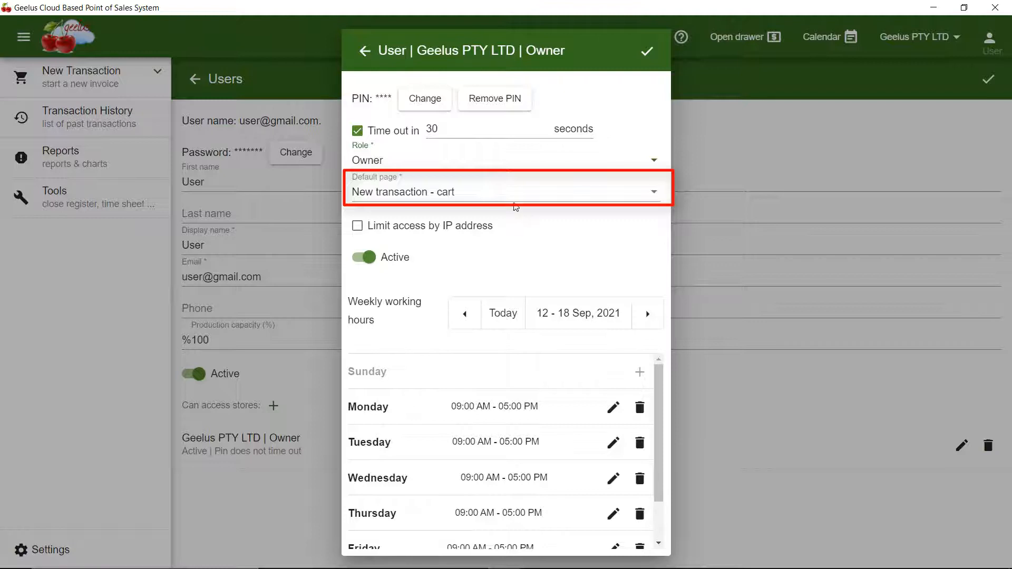
{"action": "left_click", "coordinate": [514, 195]}
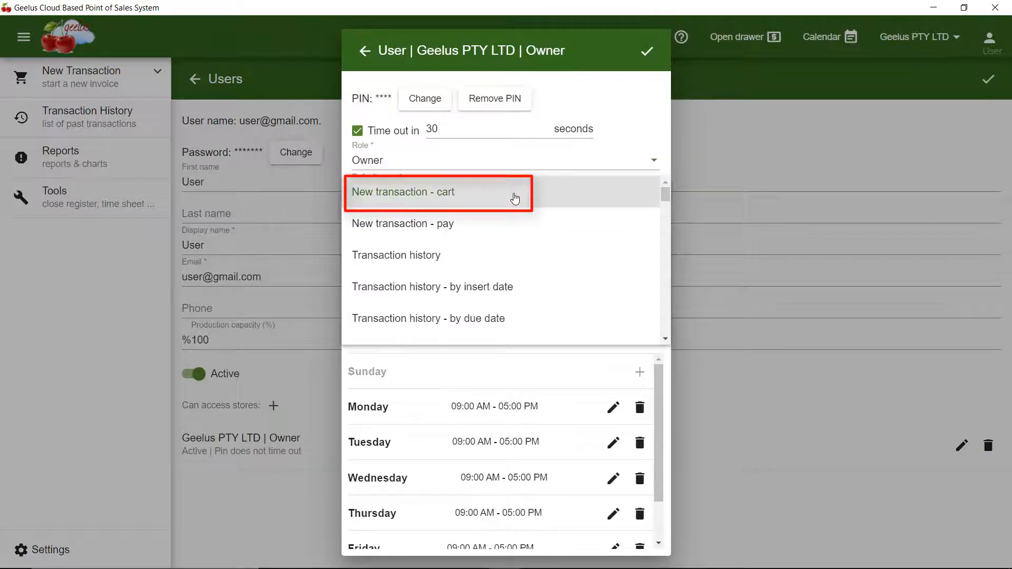
{"action": "left_click", "coordinate": [514, 197]}
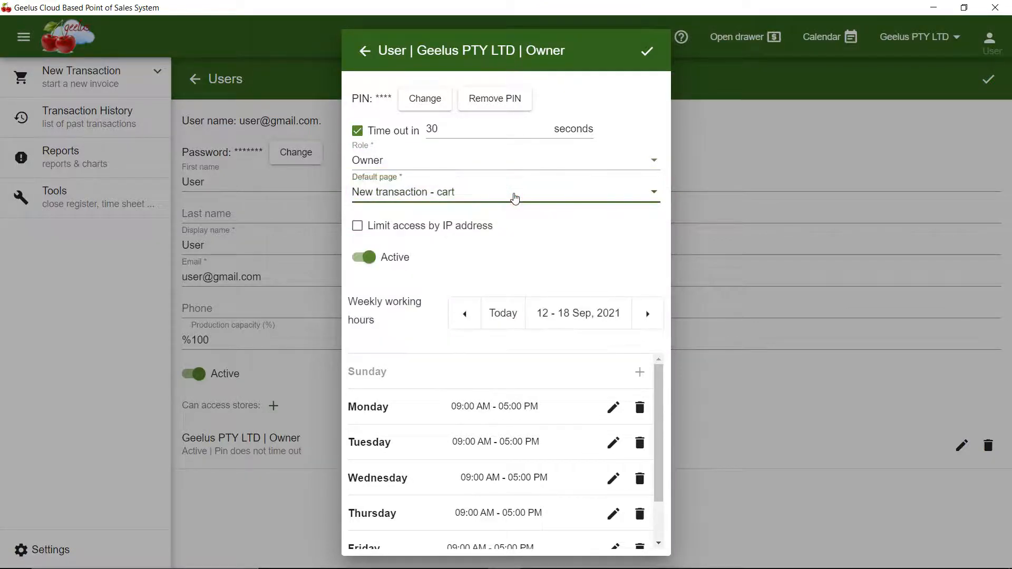
{"action": "left_click", "coordinate": [514, 196]}
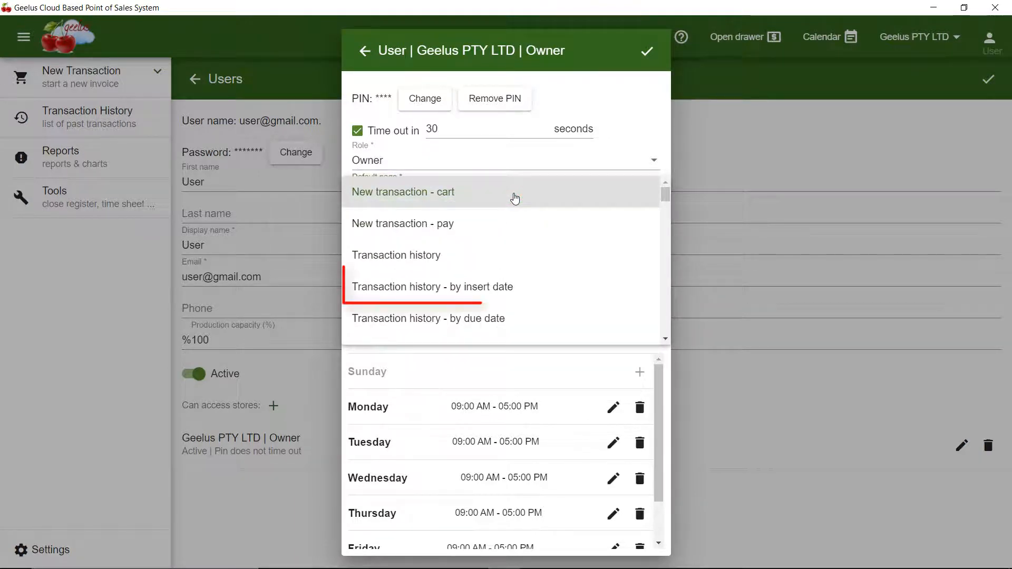
{"action": "left_click", "coordinate": [514, 197]}
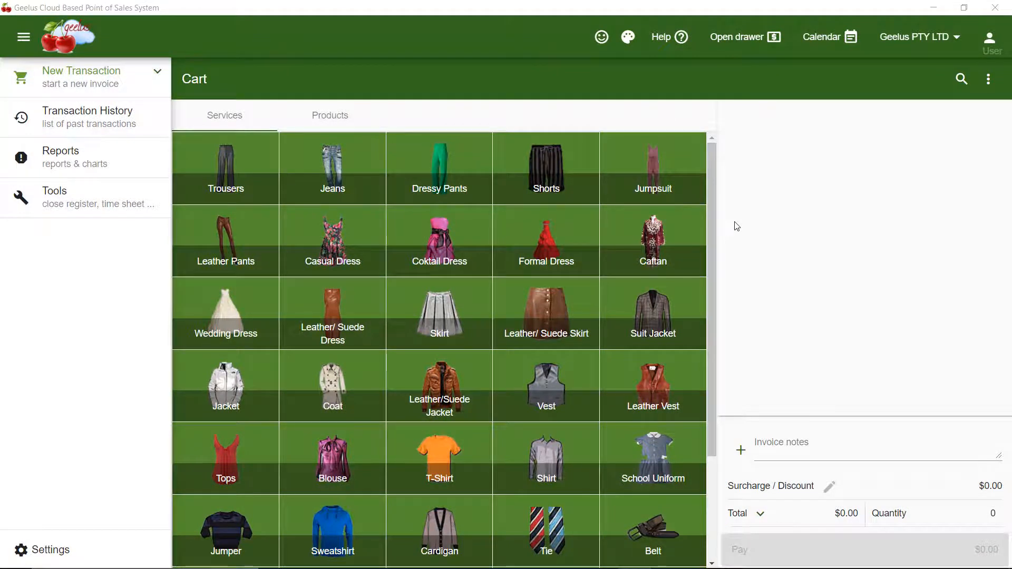
Save the Owner store access settings and switch user to lock Geelus at the PIN screen.
{"action": "left_click", "coordinate": [19, 196]}
{"action": "left_click", "coordinate": [269, 227]}
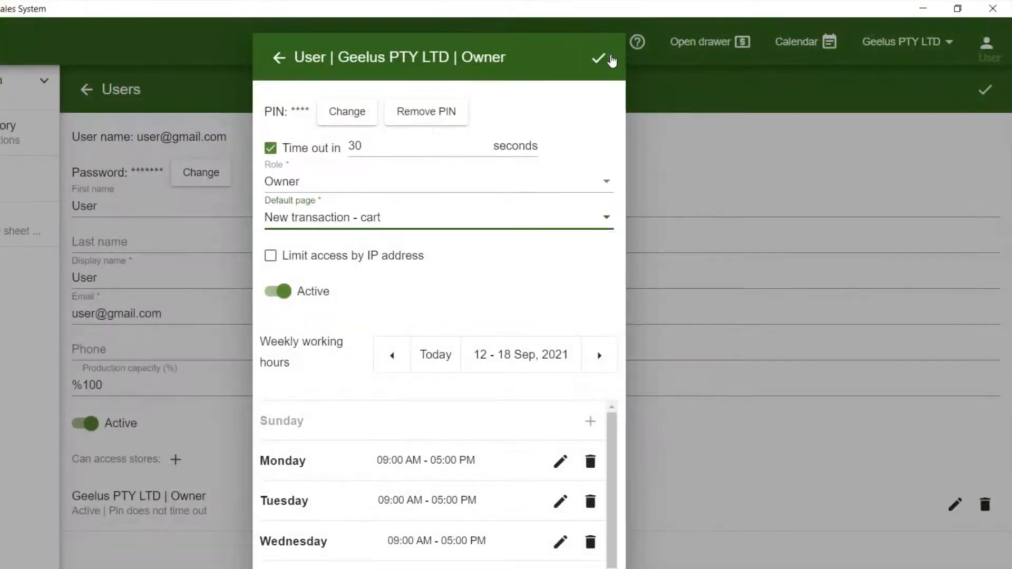
{"action": "left_click", "coordinate": [600, 58]}
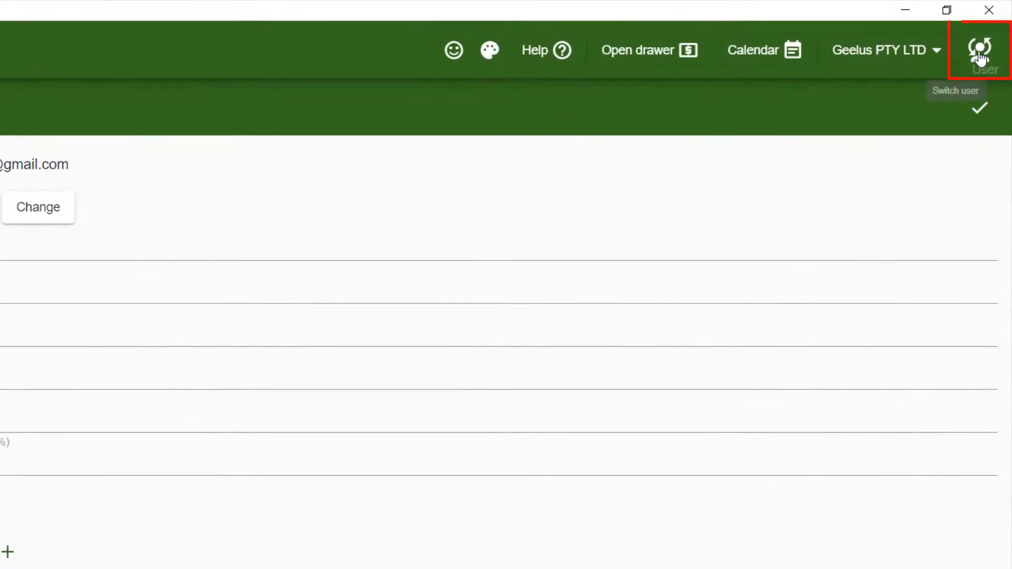
{"action": "left_click", "coordinate": [979, 55]}
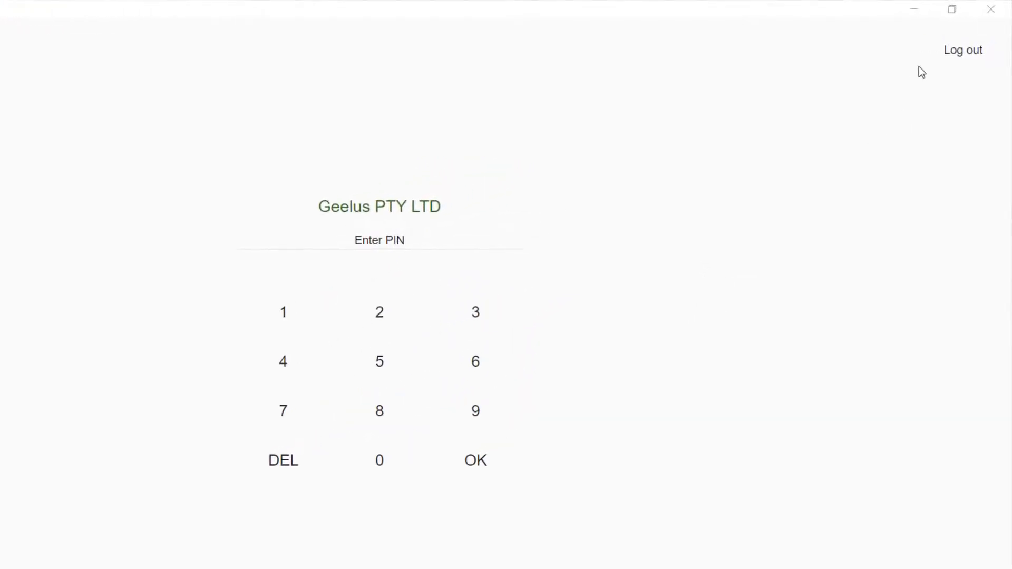
Return to the Cart screen and scroll the side menu to see all its sections.
{"action": "left_click", "coordinate": [983, 15]}
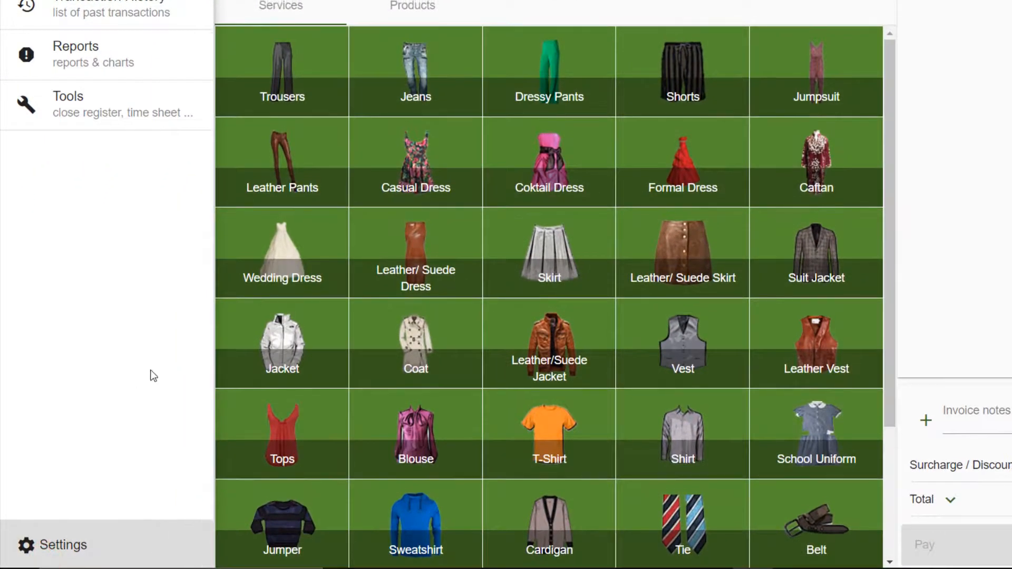
{"action": "scroll", "coordinate": [435, 375], "scroll_direction": "down", "scroll_amount": 15}
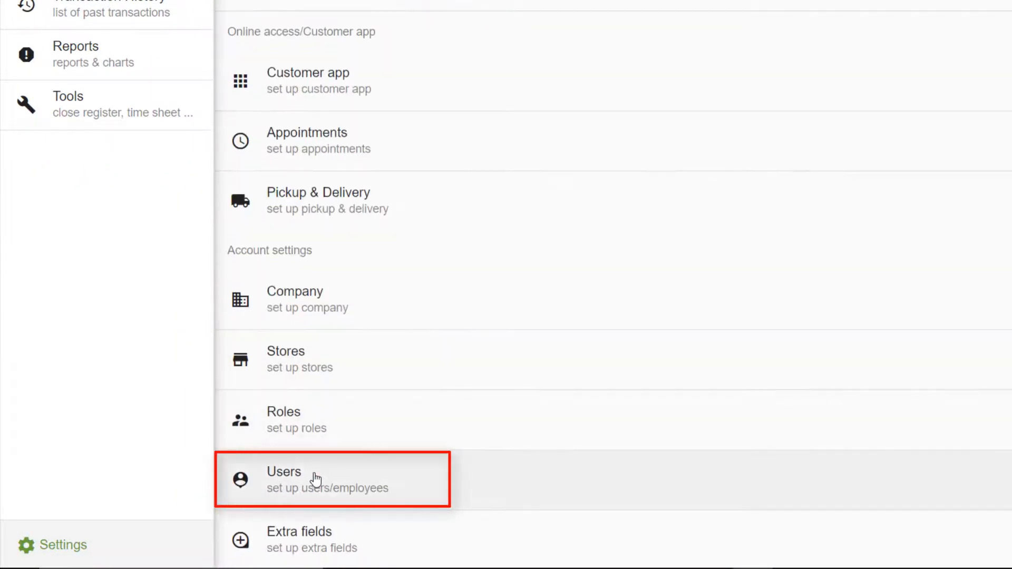
In Settings > Users, add a new user 'Employee..2' with a password.
{"action": "left_click", "coordinate": [316, 477]}
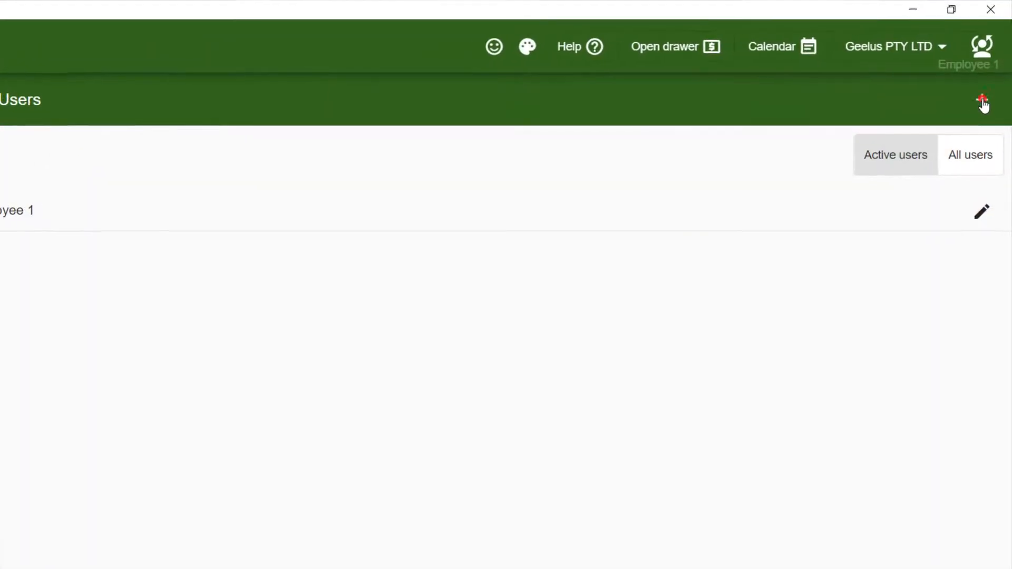
{"action": "left_click", "coordinate": [982, 101]}
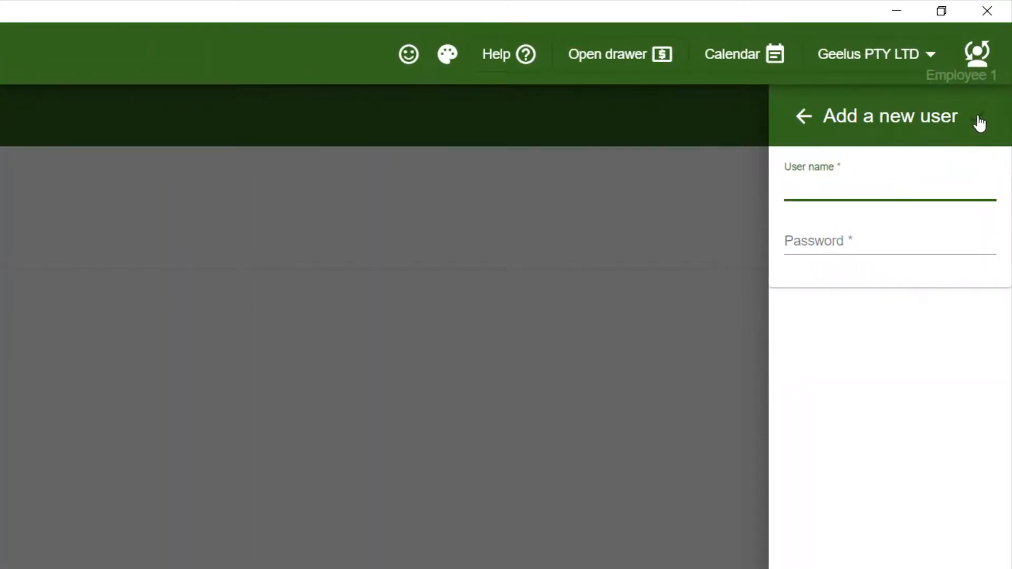
{"action": "type", "text": "Employee..2"}
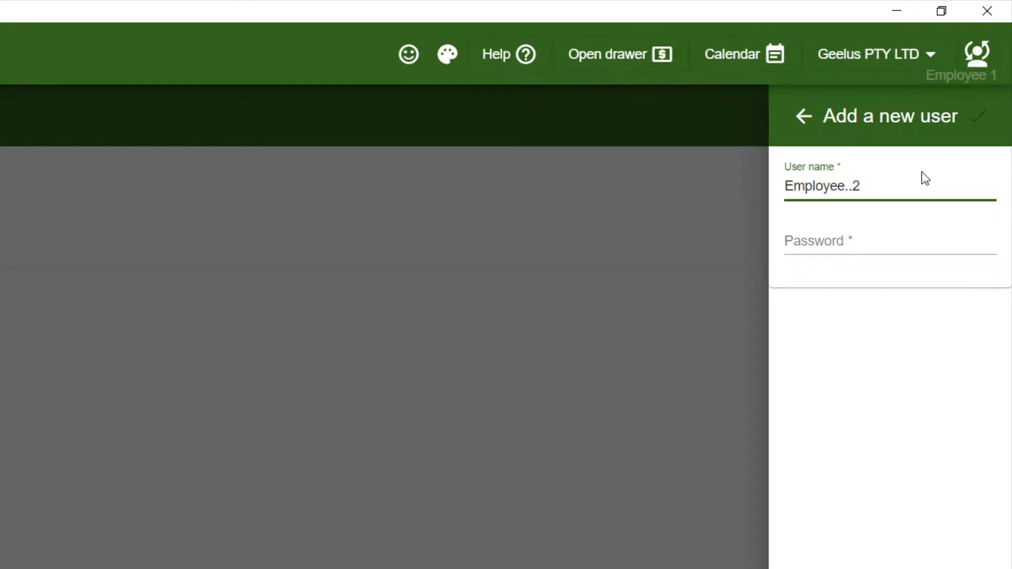
{"action": "left_click", "coordinate": [854, 241]}
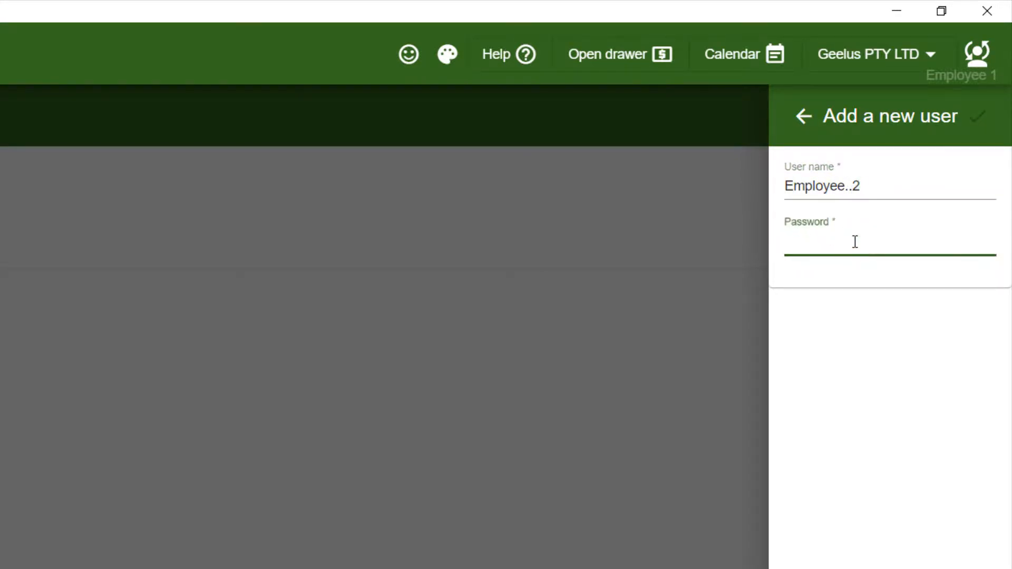
{"action": "type", "text": "•••••••••••"}
{"action": "left_click", "coordinate": [978, 116]}
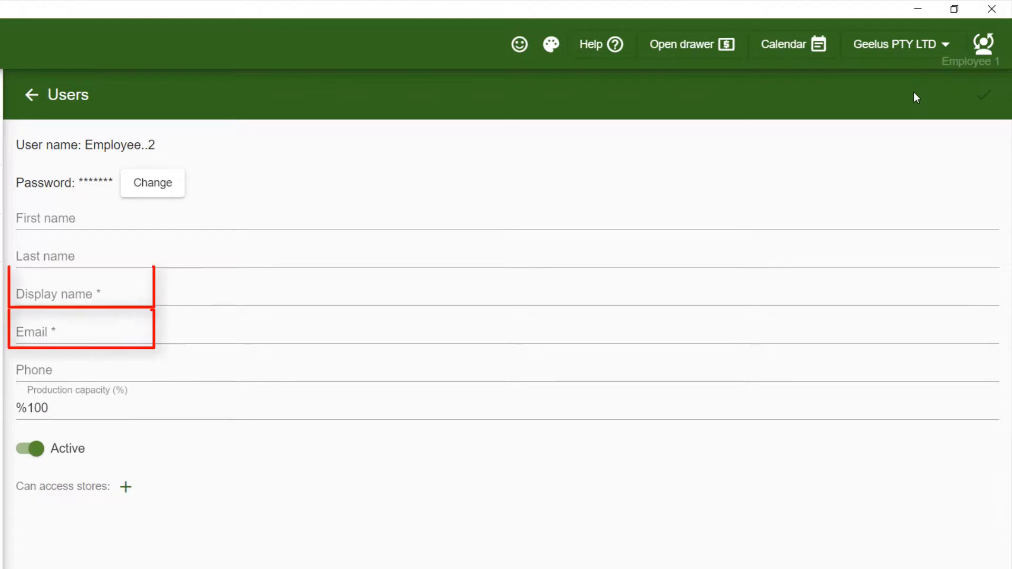
Enter 'Employee 2' as first name and display name, and fill in the user's e-mail address.
{"action": "left_click", "coordinate": [512, 216]}
{"action": "type", "text": "Employee 2"}
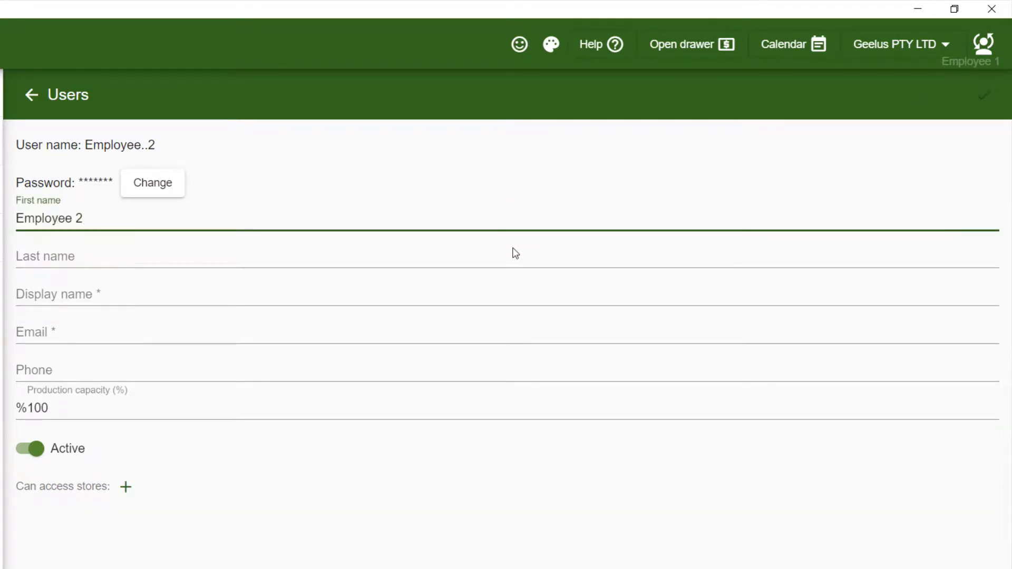
{"action": "left_click", "coordinate": [515, 287]}
{"action": "type", "text": "Employee 2"}
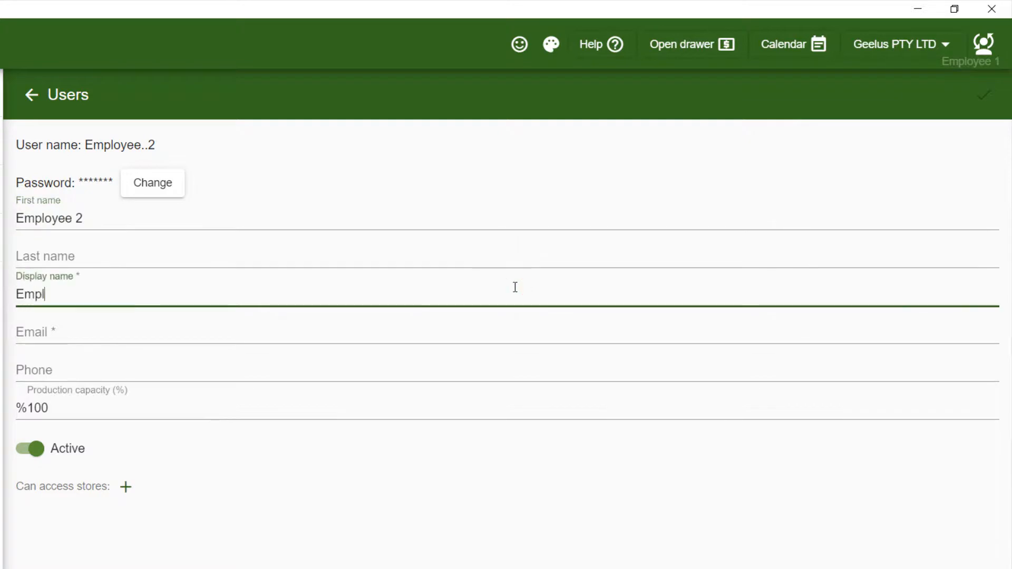
{"action": "left_click", "coordinate": [517, 326]}
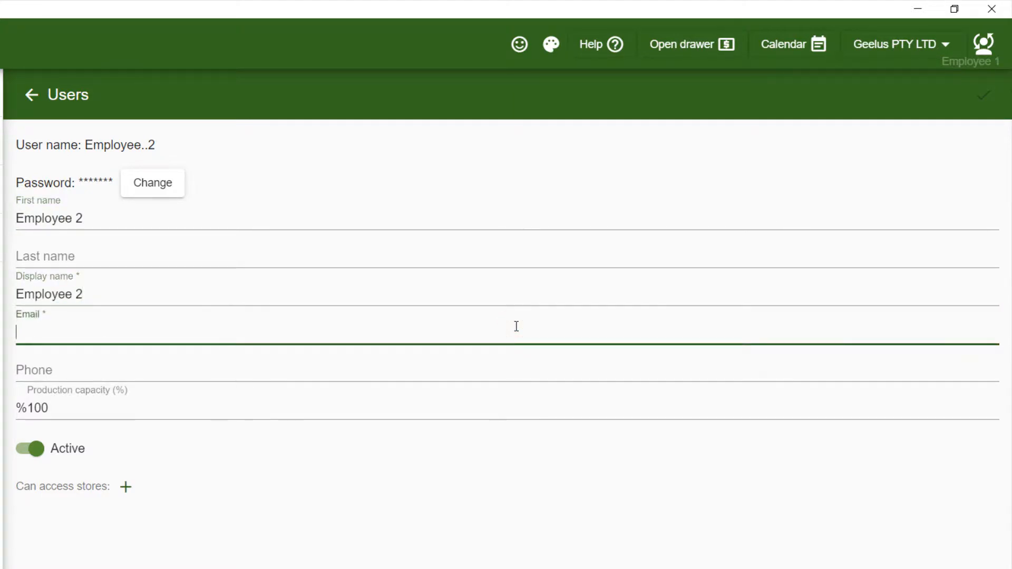
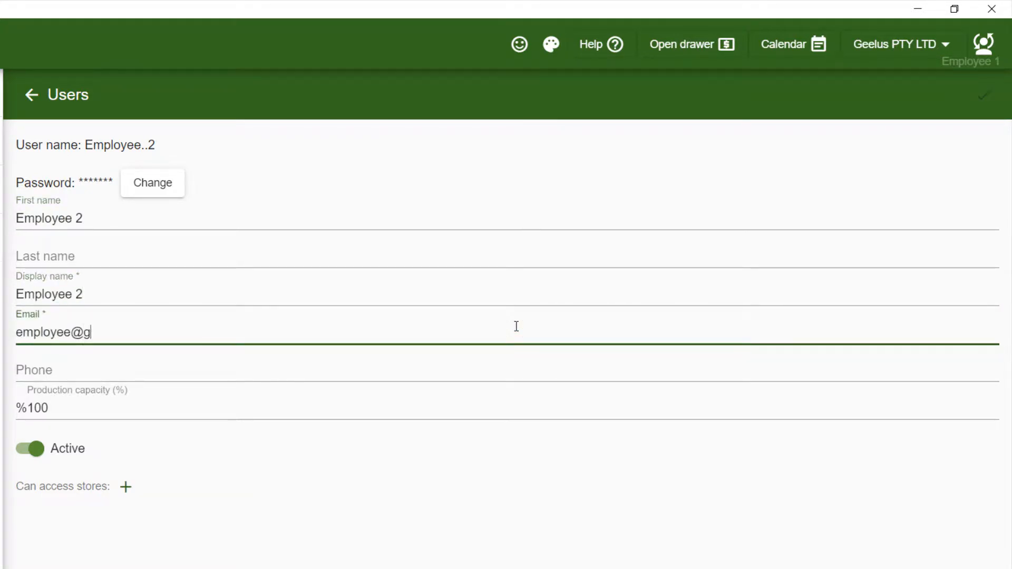
{"action": "left_click", "coordinate": [128, 428]}
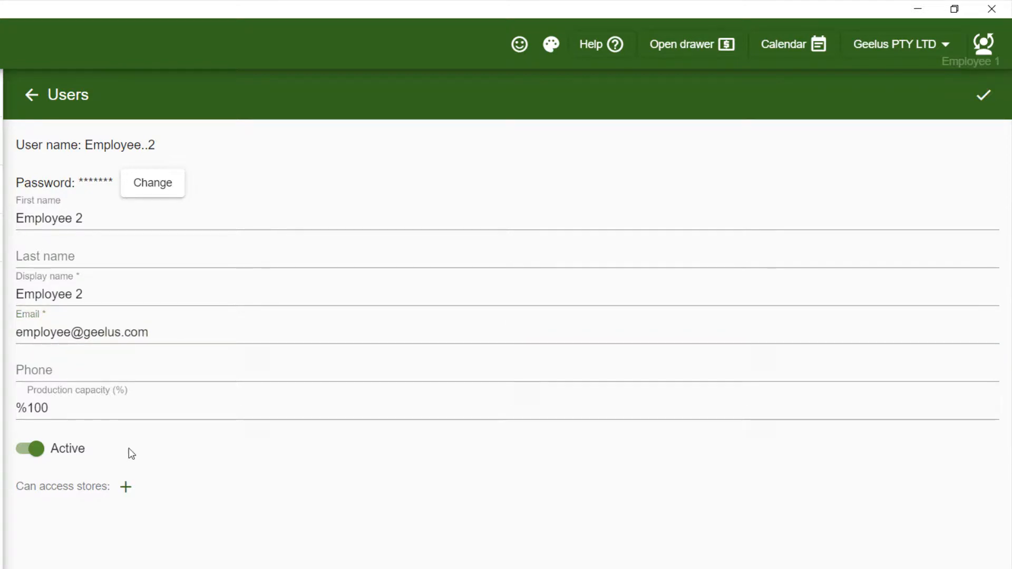
{"action": "left_click", "coordinate": [126, 486]}
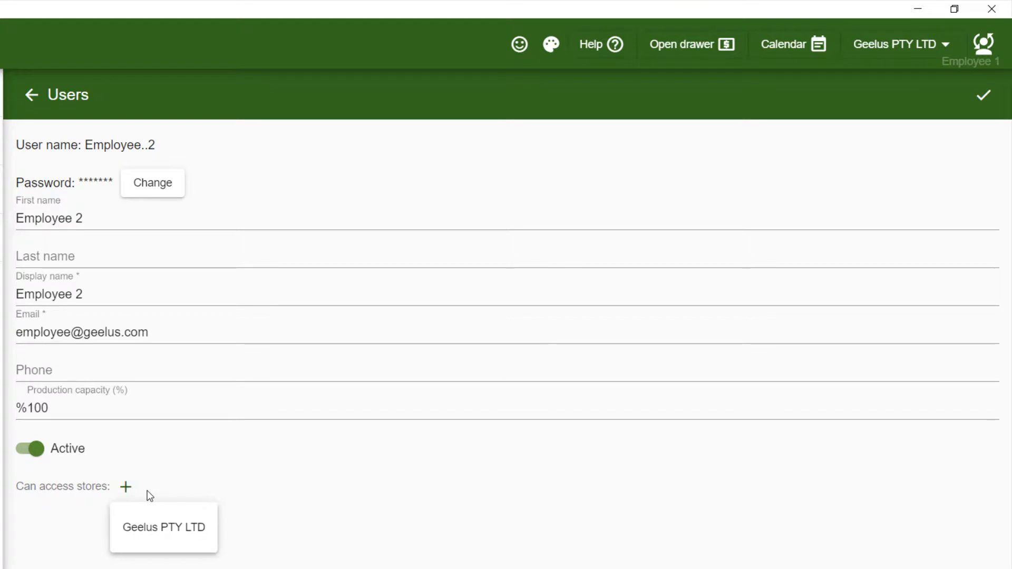
Grant Employee 2 access to Geelus PTY LTD and create a PIN, entered twice.
{"action": "left_click", "coordinate": [186, 524]}
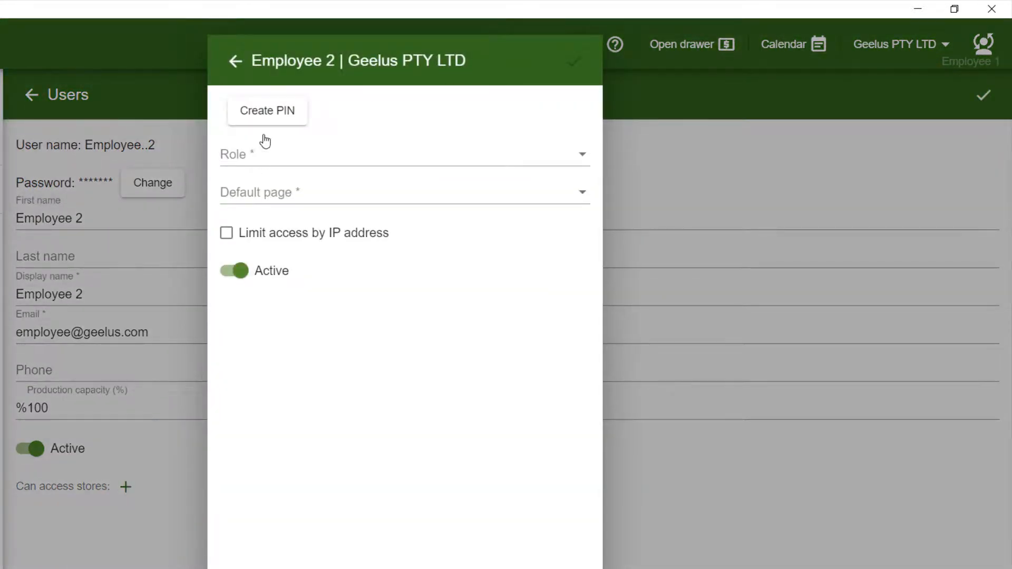
{"action": "left_click", "coordinate": [271, 115]}
{"action": "type", "text": "1234"}
{"action": "left_click", "coordinate": [510, 306]}
{"action": "type", "text": "1"}
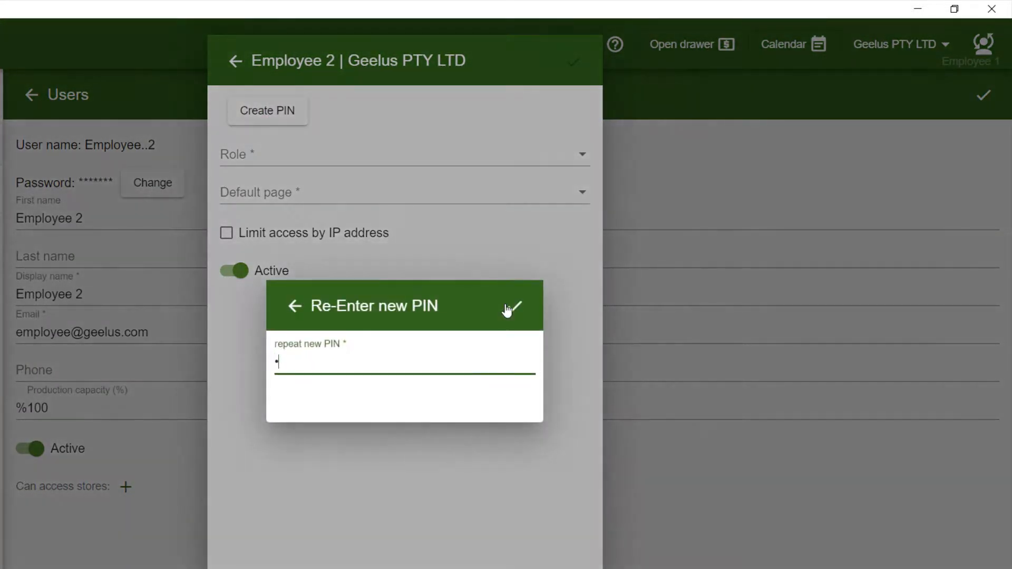
{"action": "type", "text": "234"}
{"action": "left_click", "coordinate": [507, 310]}
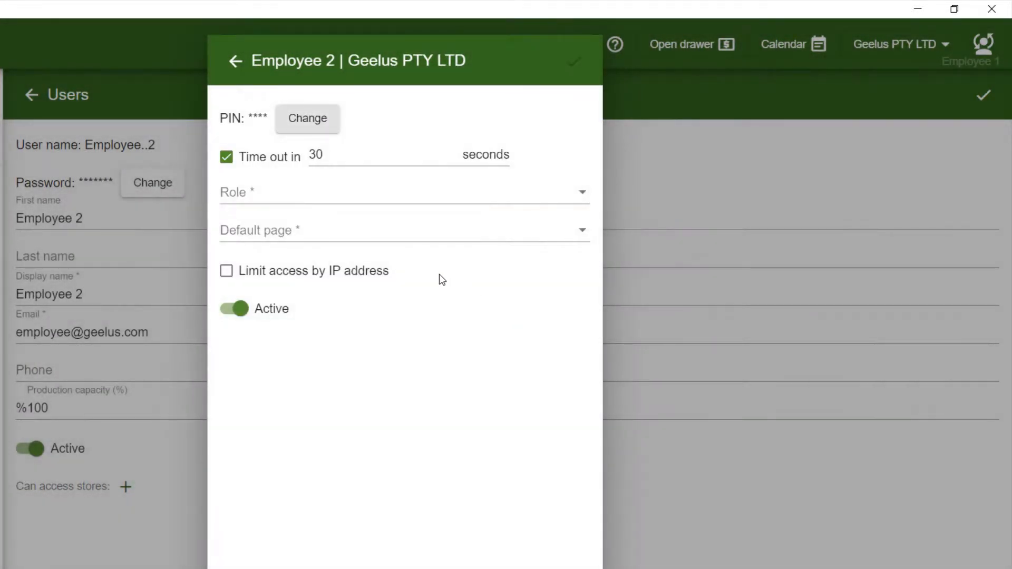
Set the role to Employee and default page to New transaction - cart, then save.
{"action": "left_click", "coordinate": [333, 209]}
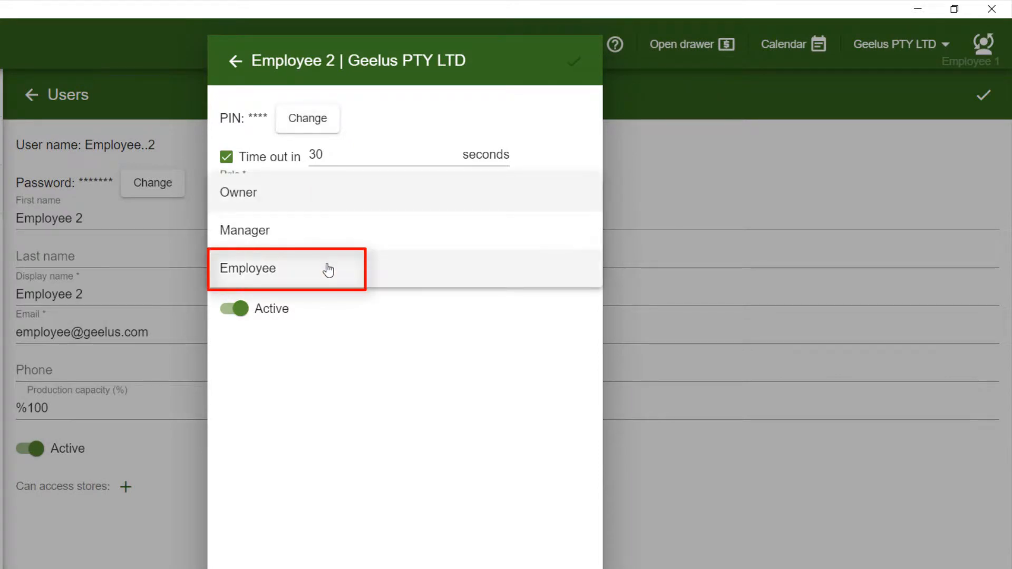
{"action": "left_click", "coordinate": [329, 270]}
{"action": "left_click", "coordinate": [337, 229]}
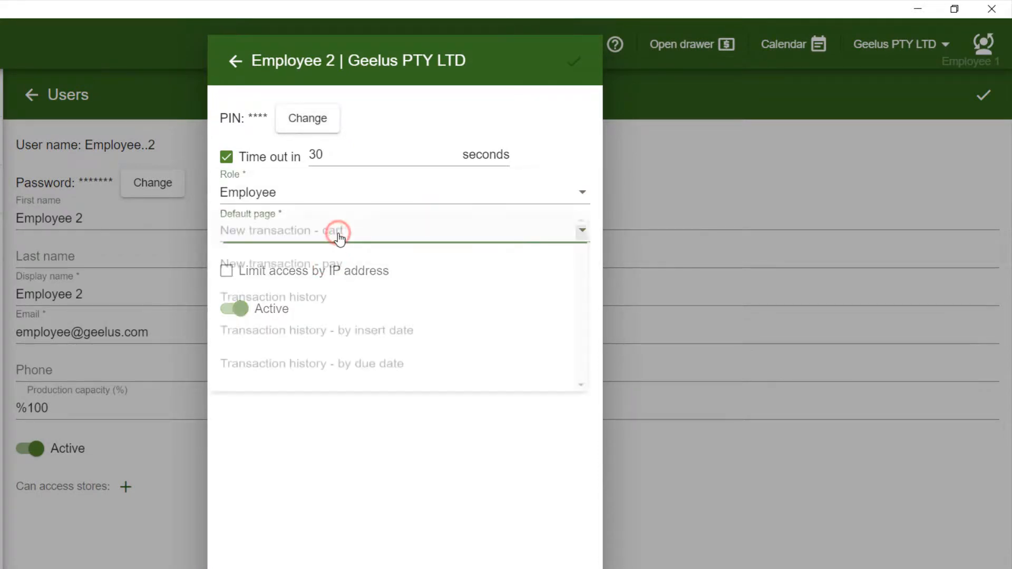
{"action": "left_click", "coordinate": [327, 240]}
{"action": "left_click", "coordinate": [572, 63]}
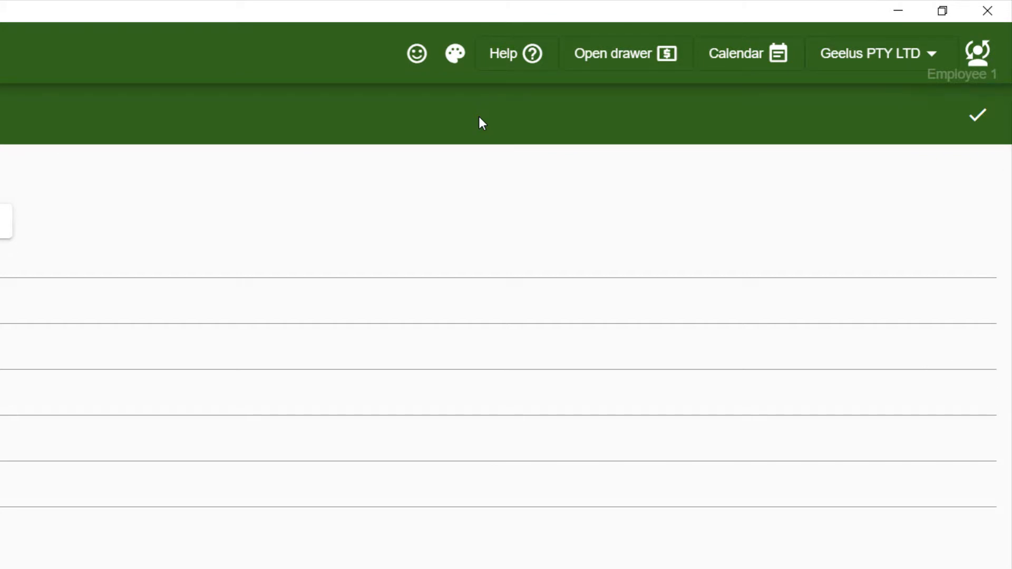
Switch user to Employee 2 and open the empty Settings page from the restricted menu.
{"action": "left_click", "coordinate": [976, 52]}
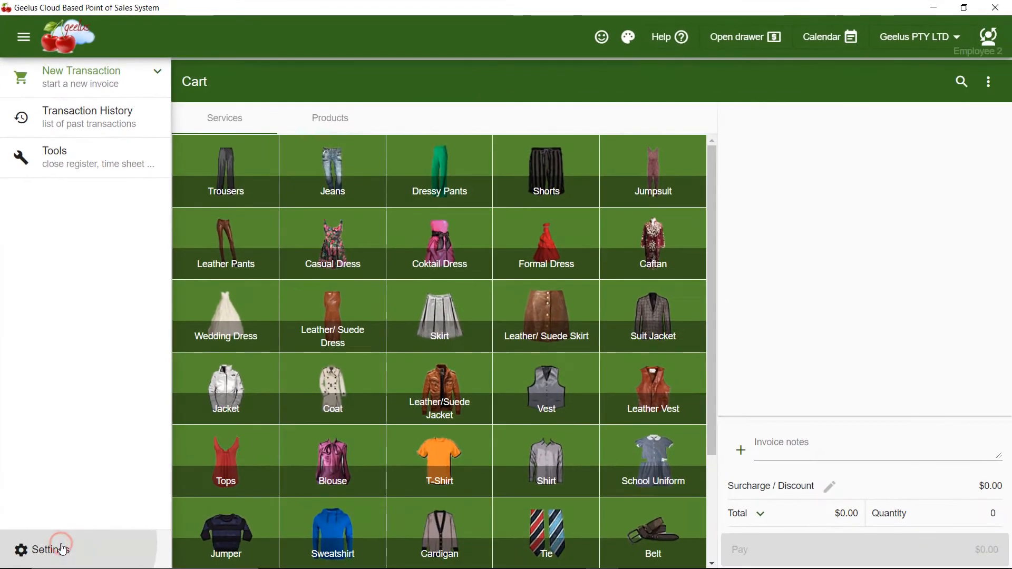
{"action": "left_click", "coordinate": [64, 545]}
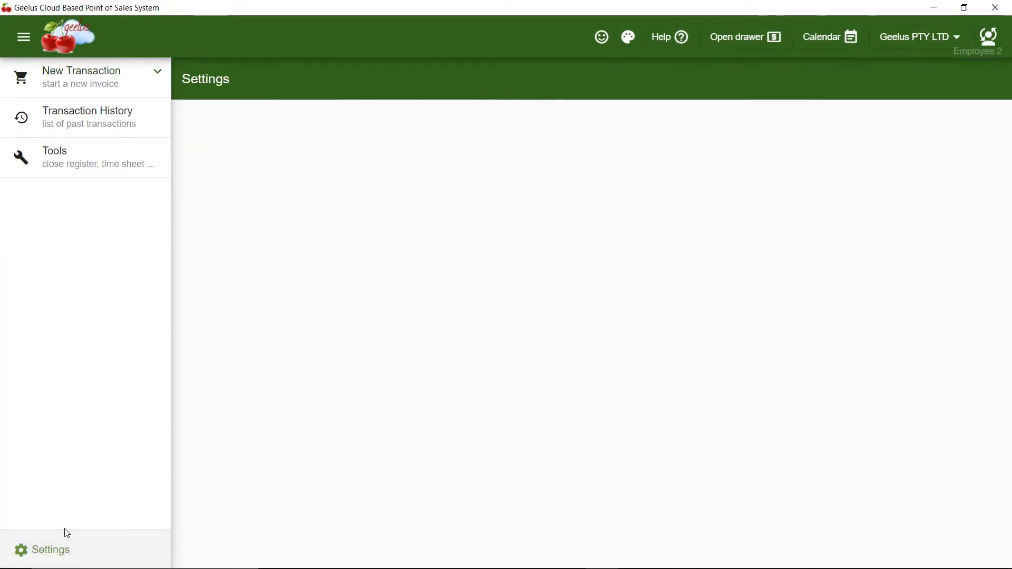